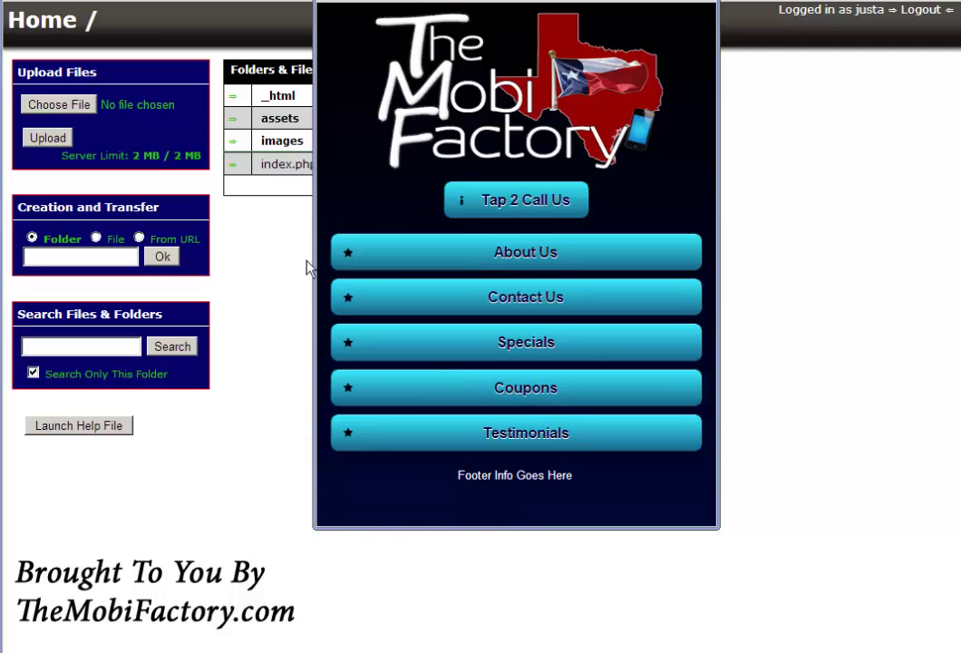
Step: Open index.php from the site's root folder for editing
click(266, 233)
click(232, 166)
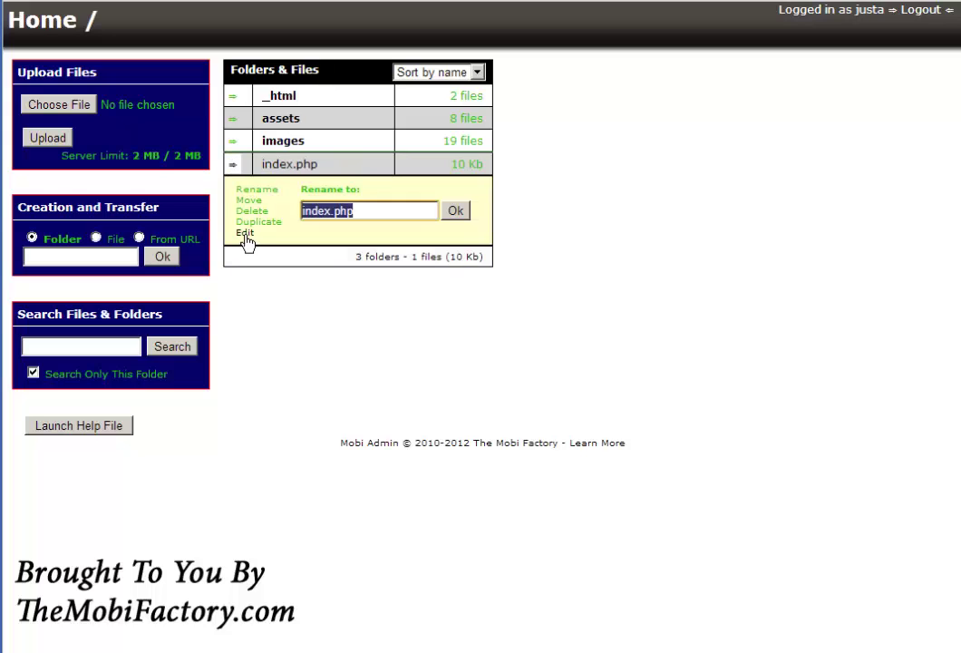
click(246, 235)
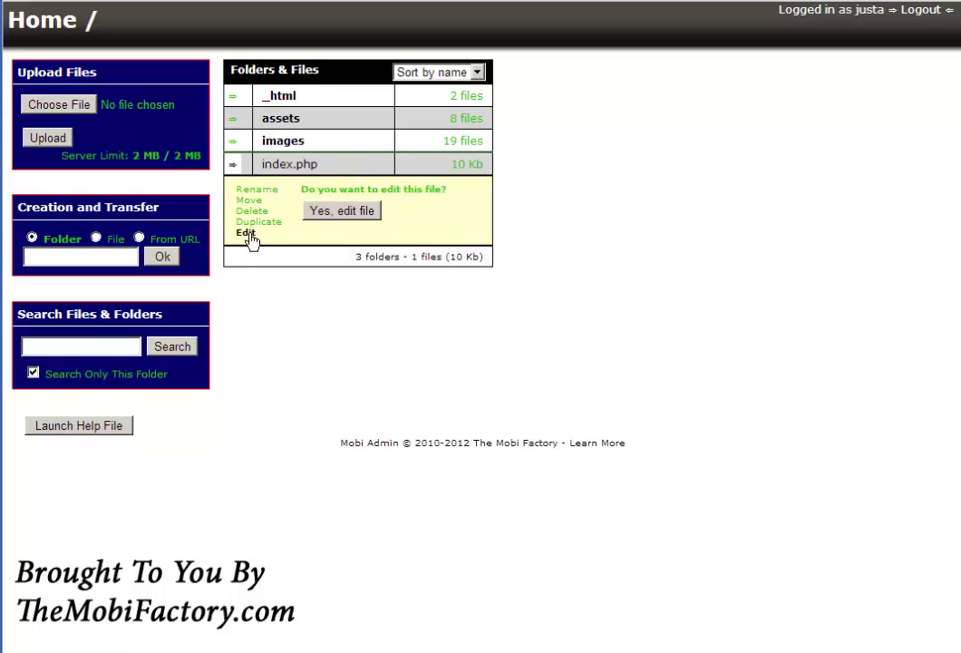
click(349, 212)
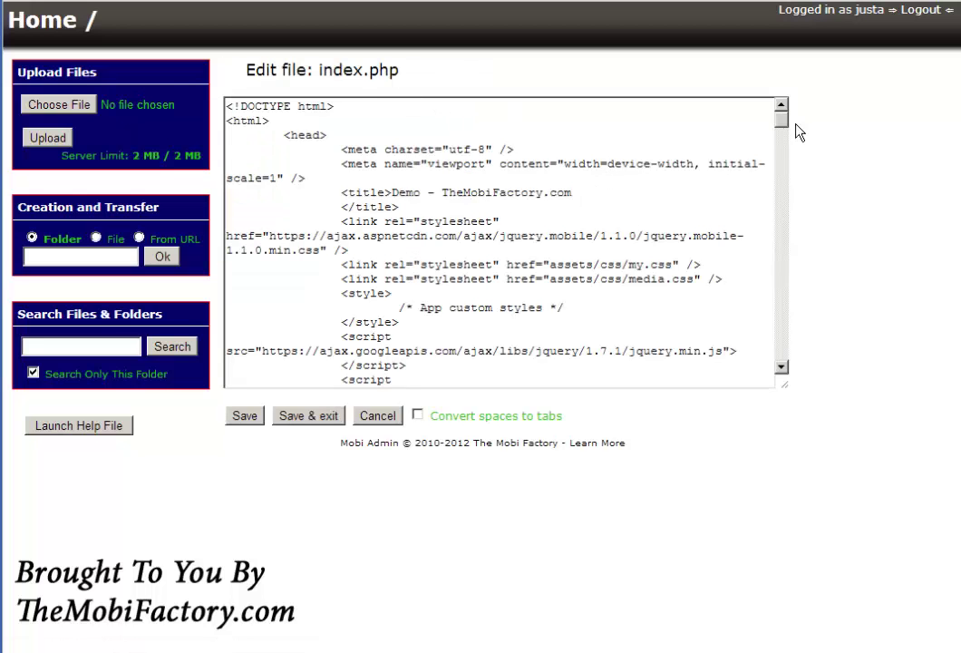
Step: Copy the file name testimonial.html from the PHP include under the Our Testimonials heading in index.php
drag(782, 125, 784, 358)
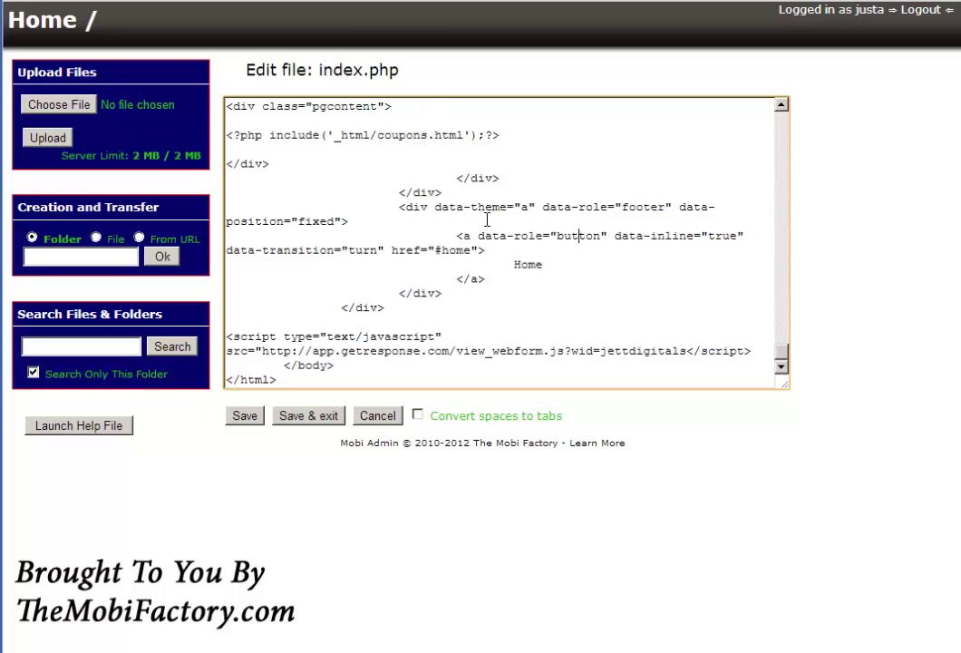
click(783, 105)
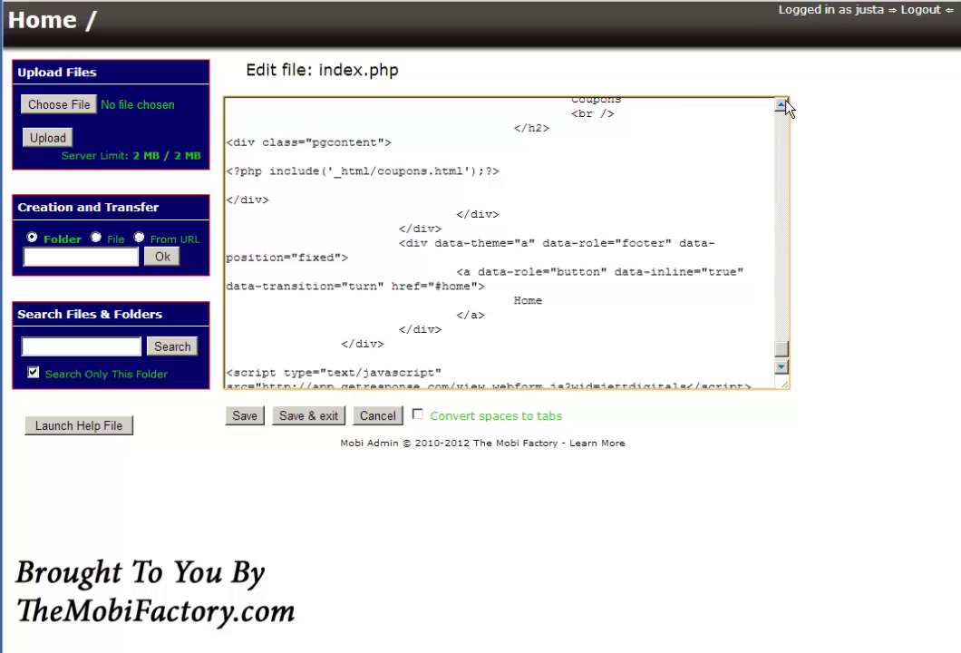
drag(785, 106, 785, 104)
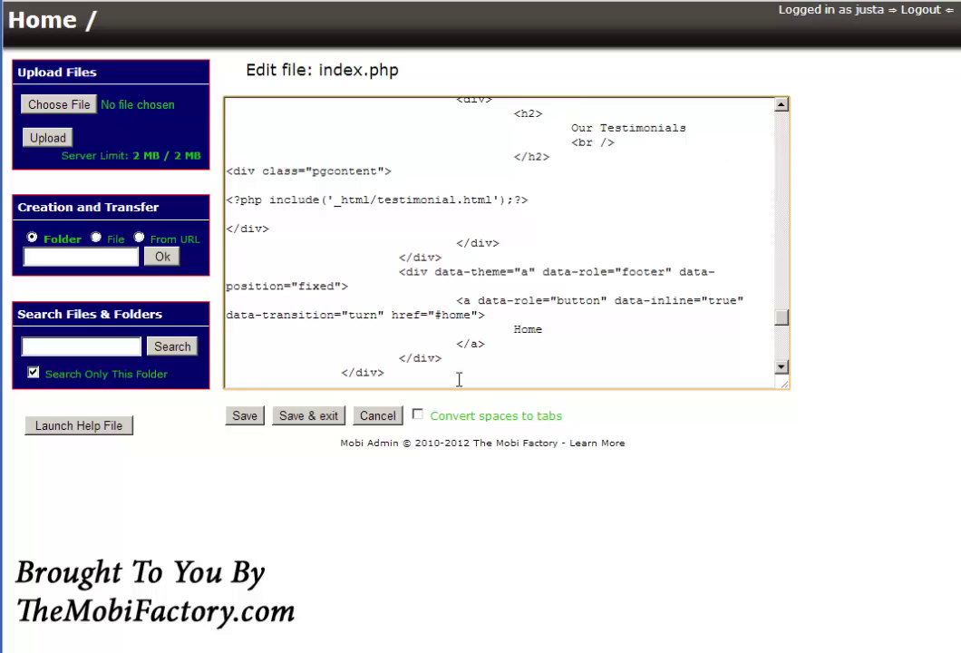
click(490, 199)
drag(491, 198, 377, 199)
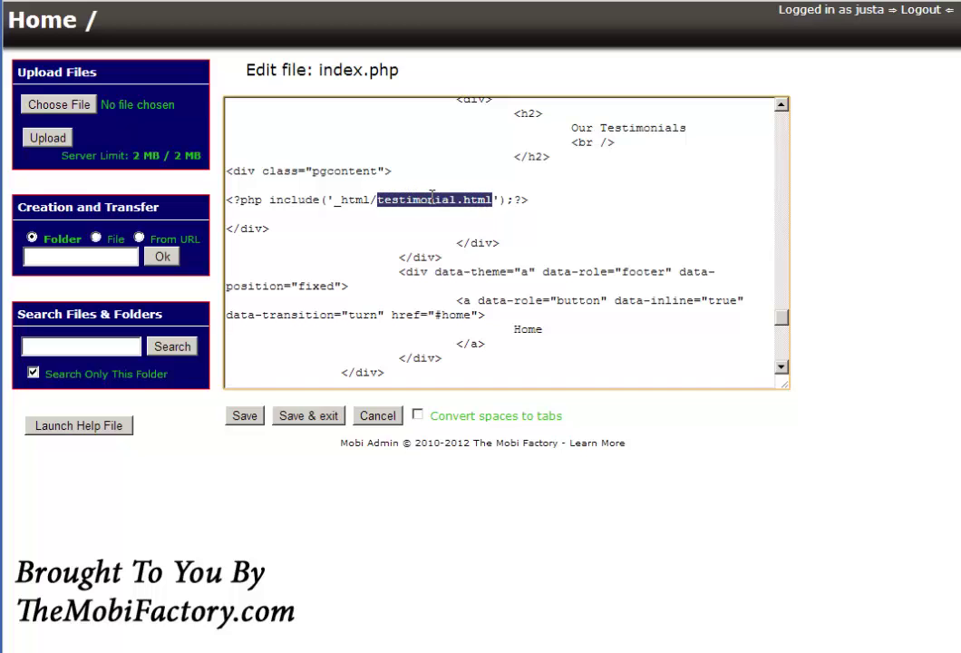
right_click(432, 197)
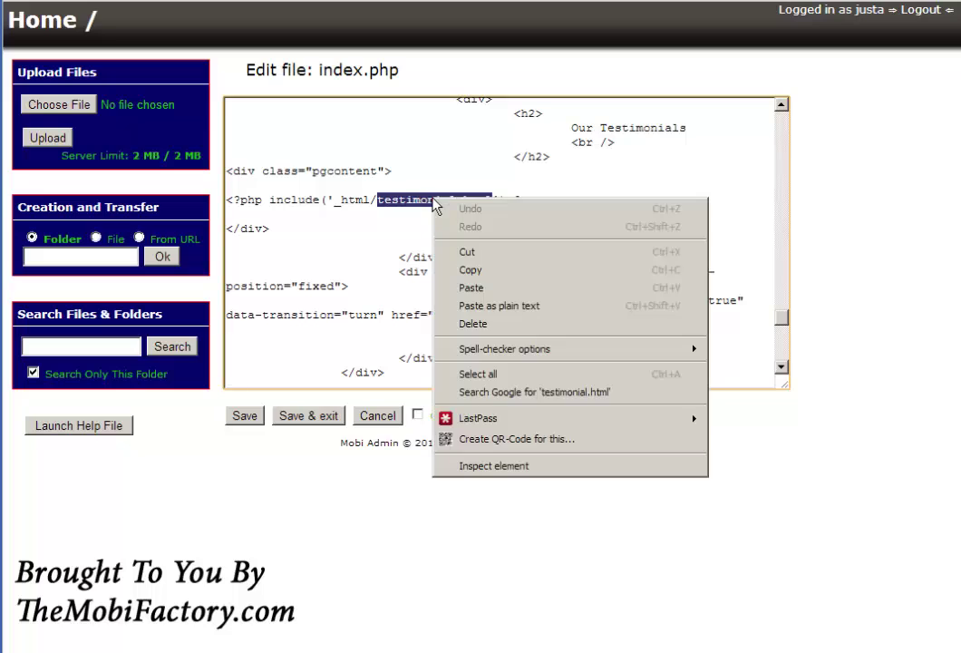
click(467, 270)
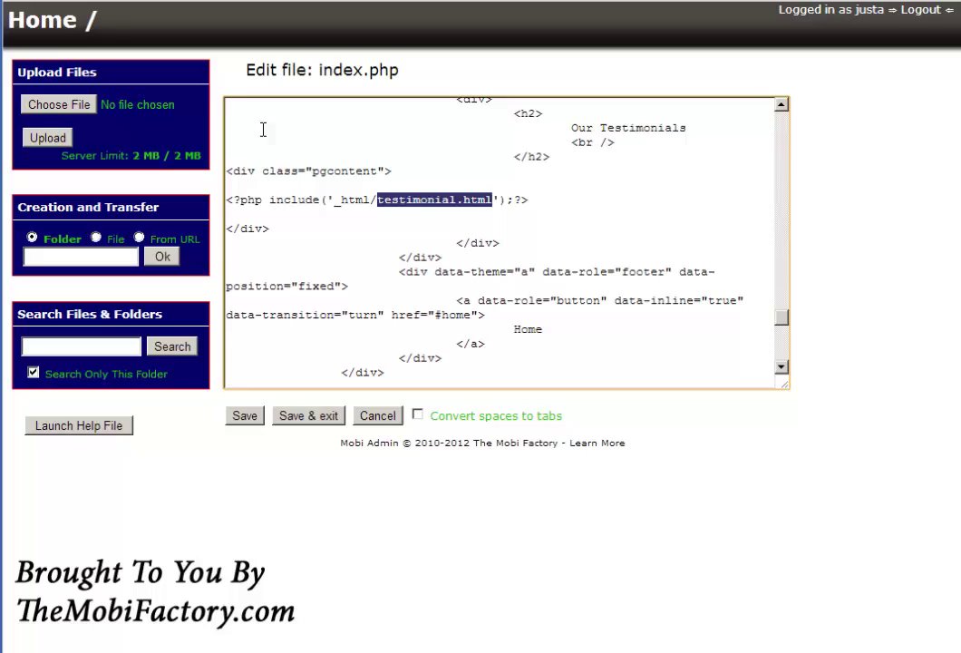
Step: Create a new file named testimonial.html in the _html folder
click(42, 22)
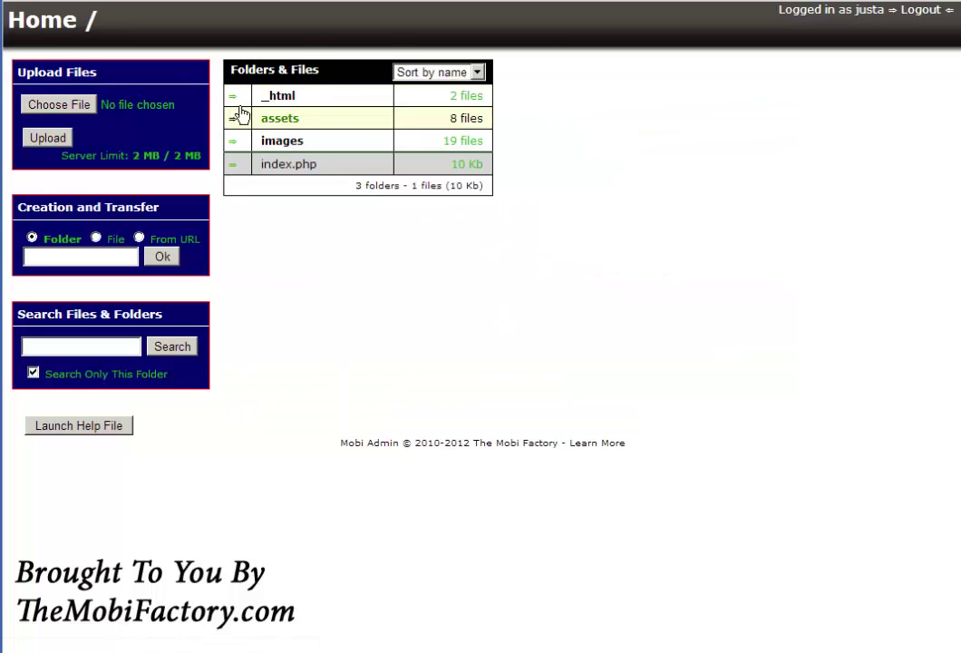
click(283, 98)
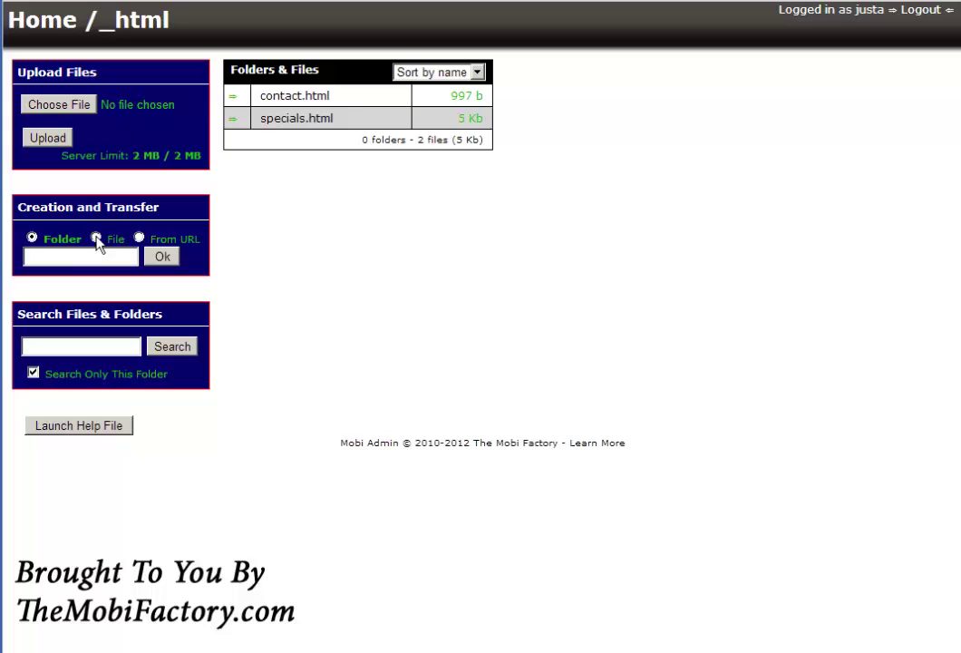
click(96, 239)
click(100, 258)
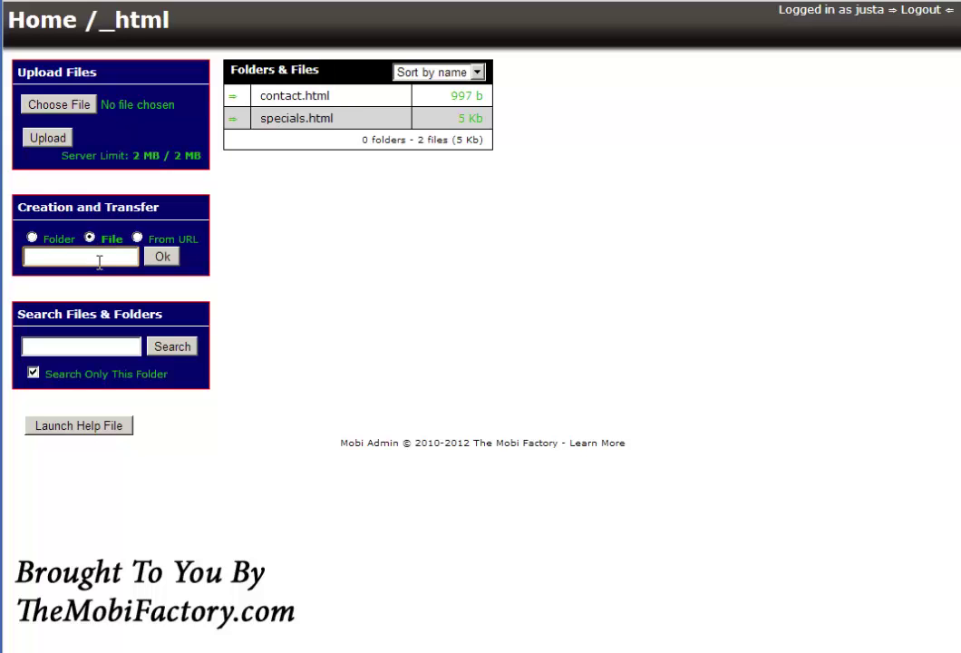
text(testimonial.html)
click(164, 257)
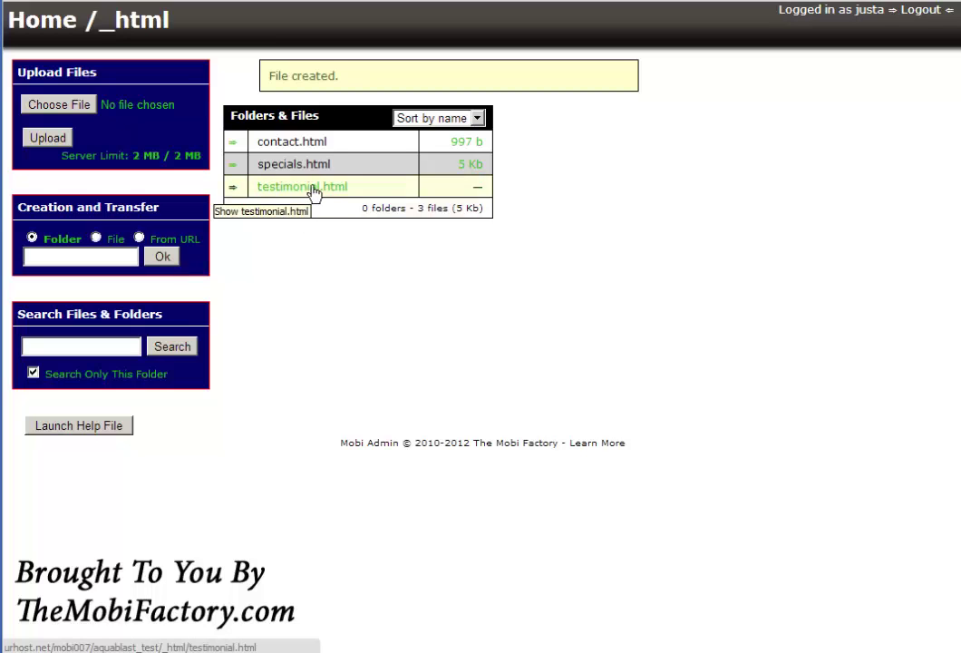
Step: Insert the predefined Testimonial template into testimonial.html, then save the file and exit the editor
click(234, 191)
click(246, 255)
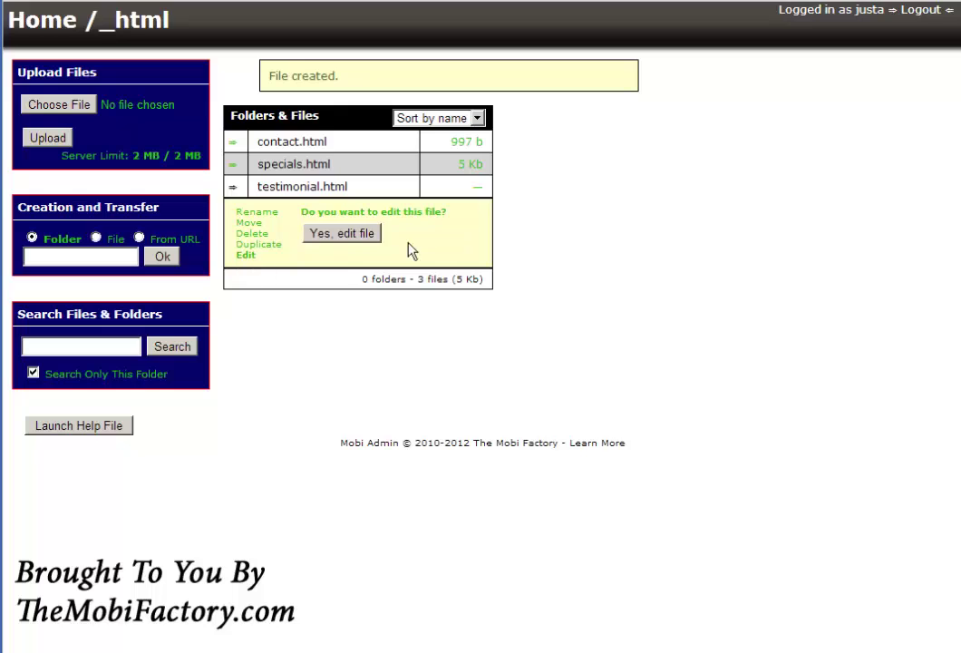
click(355, 234)
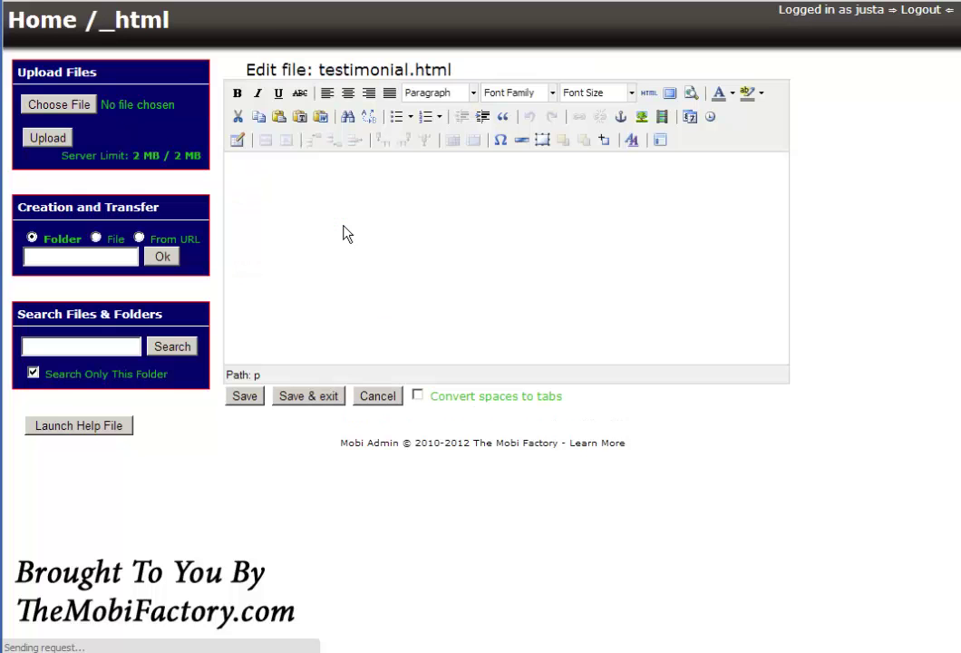
click(660, 141)
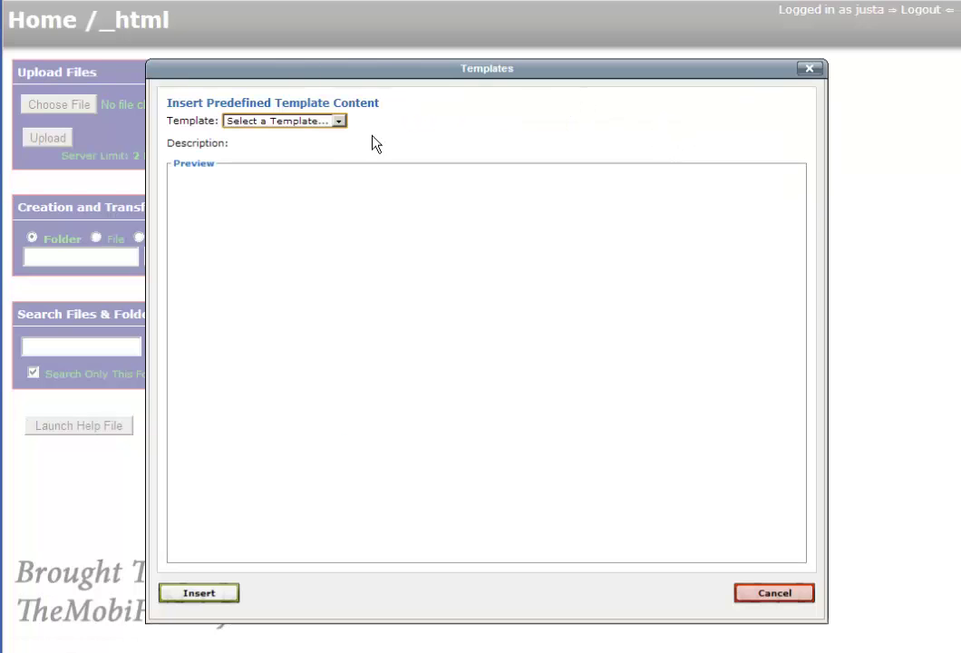
click(344, 124)
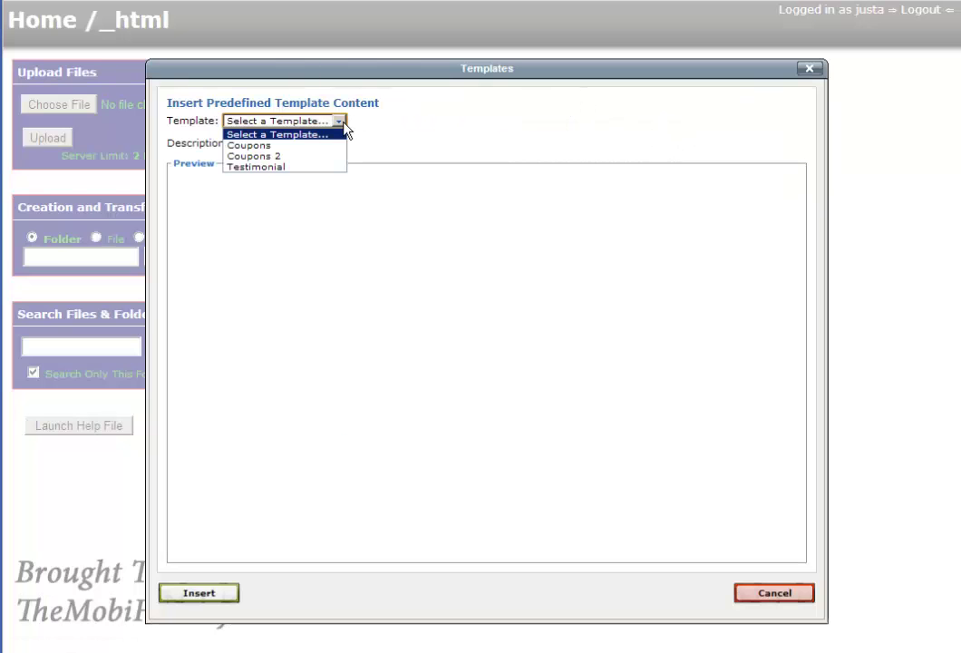
click(265, 168)
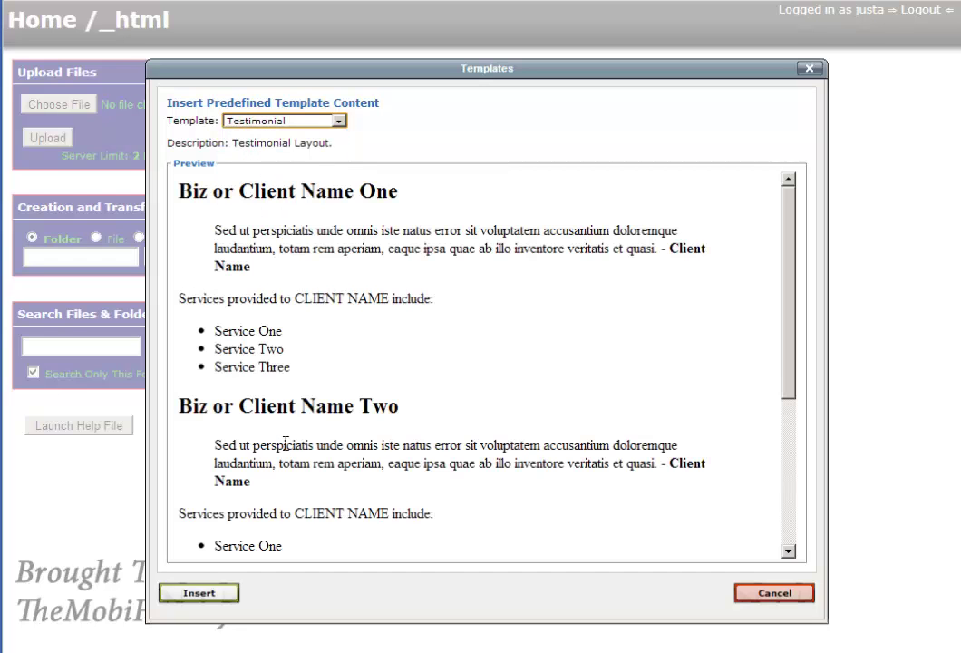
click(211, 596)
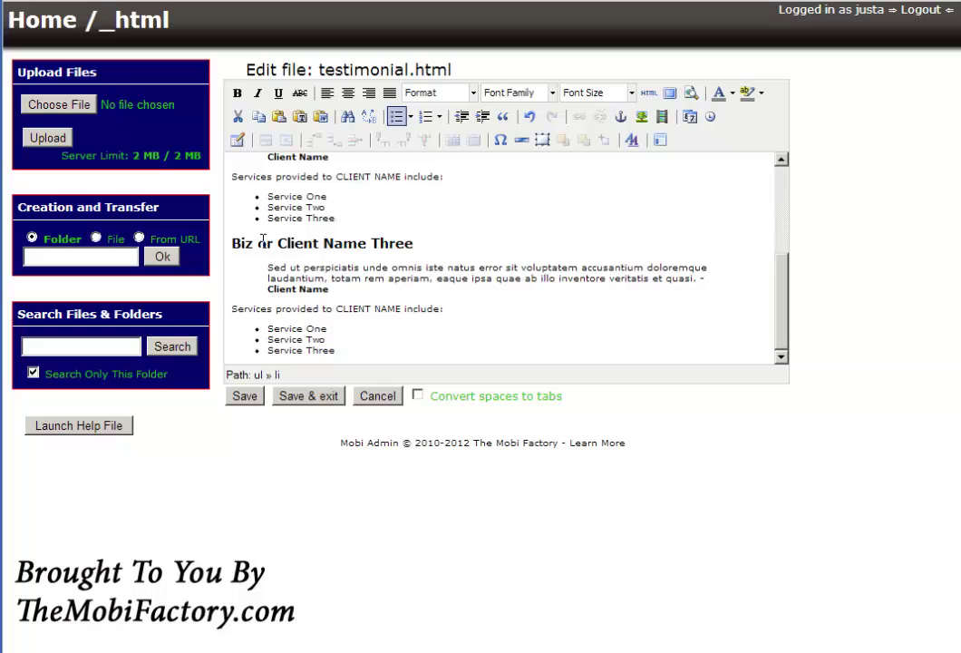
click(312, 399)
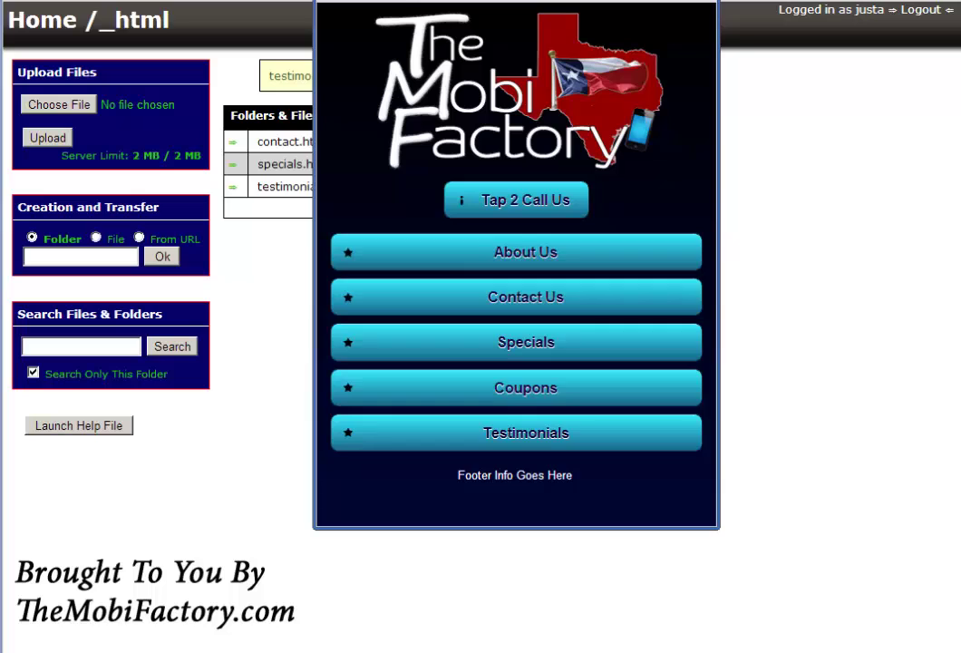
Step: Review the Testimonials page in the mobile site preview, return to its home page and leave the preview
click(512, 438)
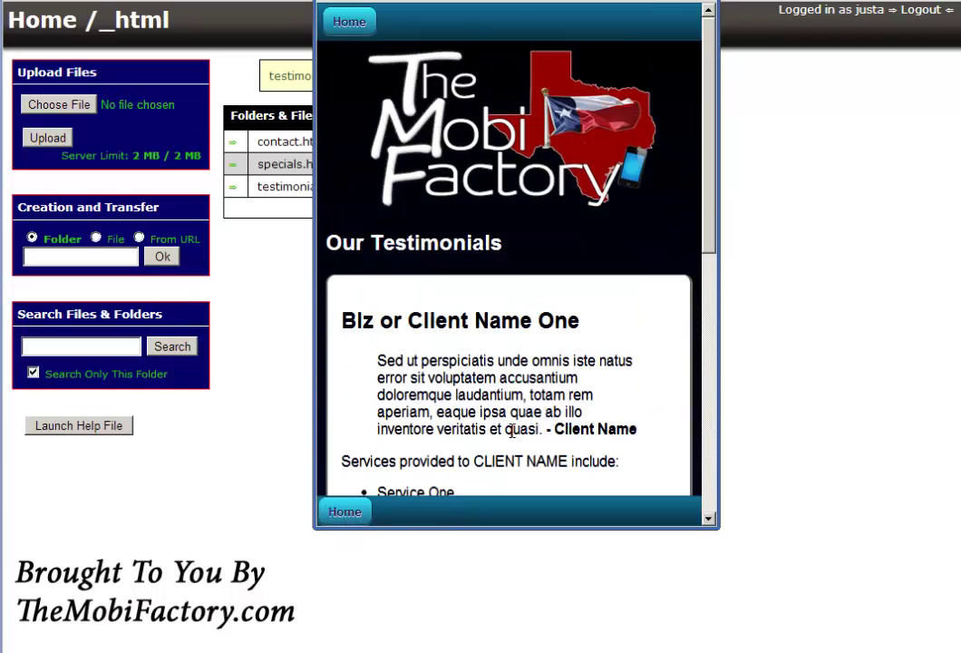
scroll(553, 347, down, 1)
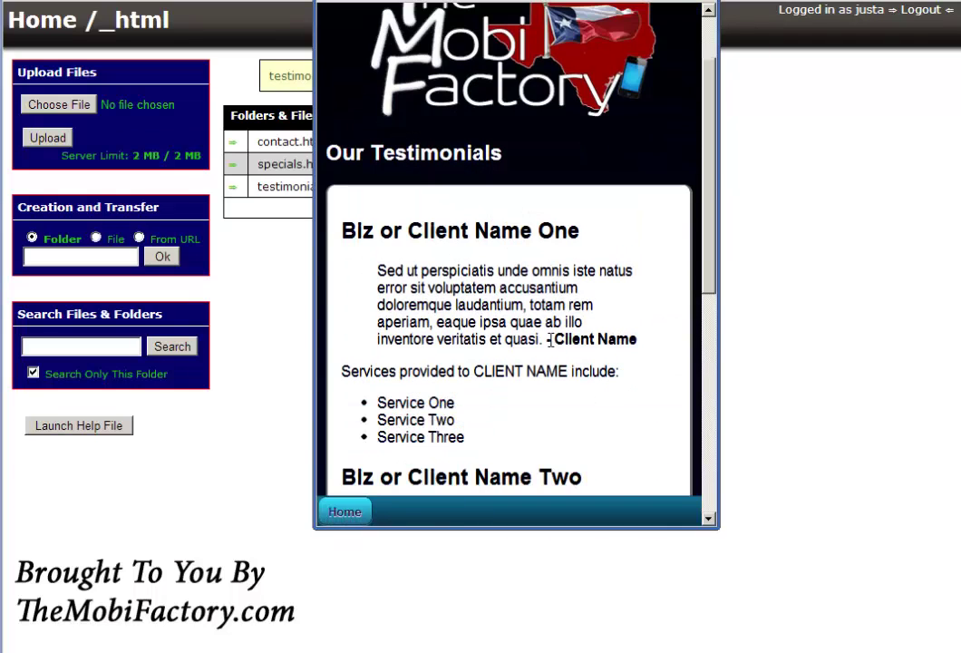
scroll(551, 340, down, 3)
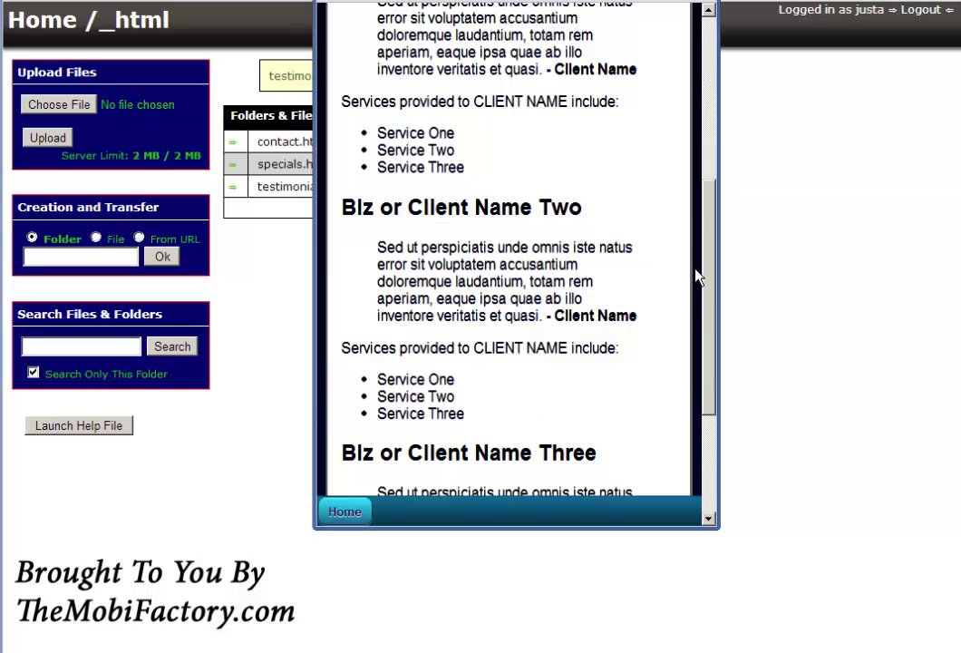
drag(698, 277, 722, 148)
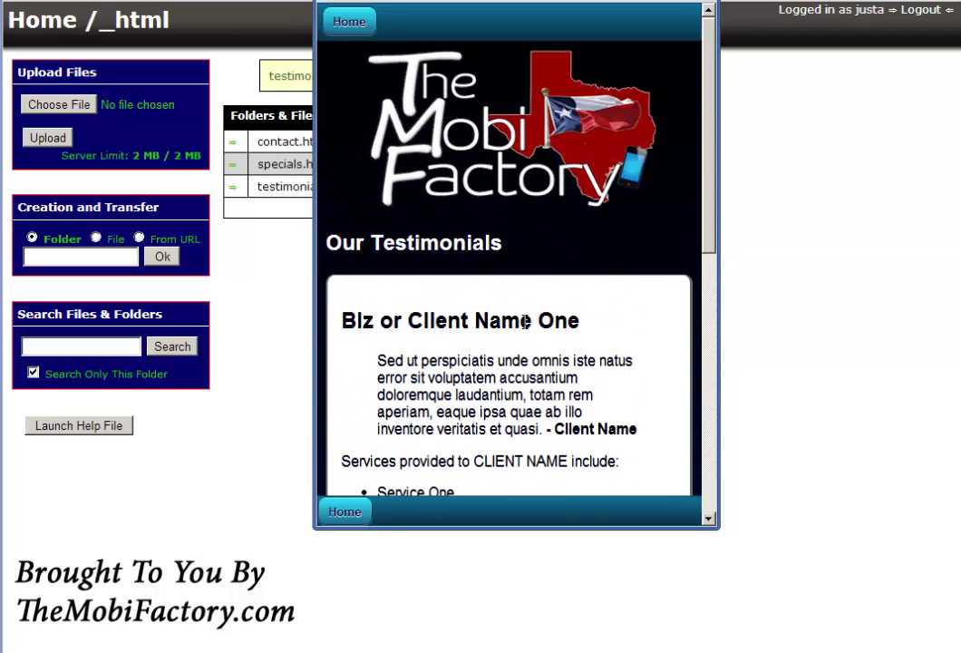
click(357, 23)
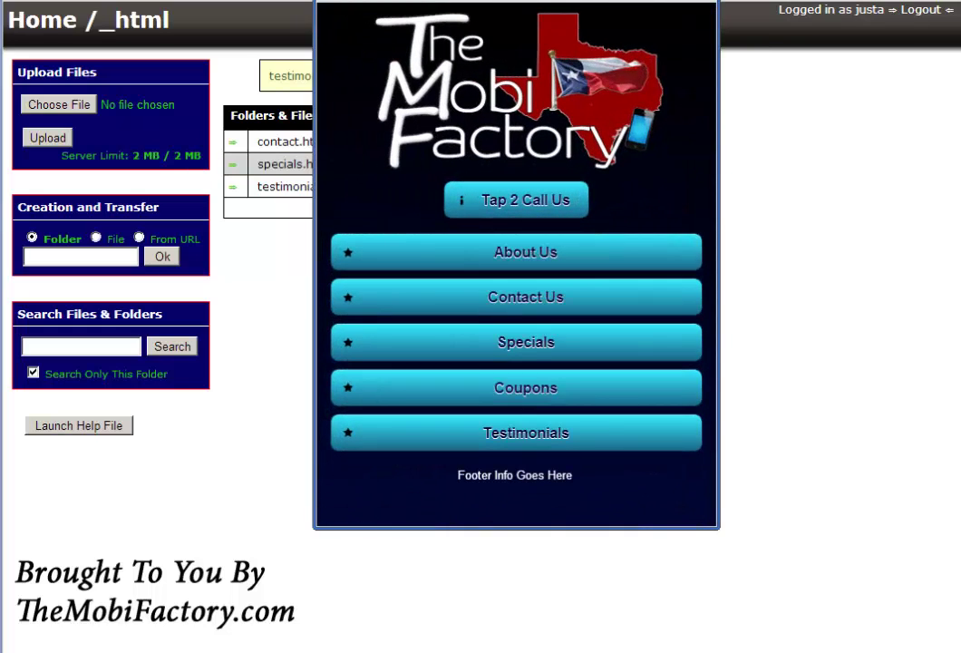
key(Escape)
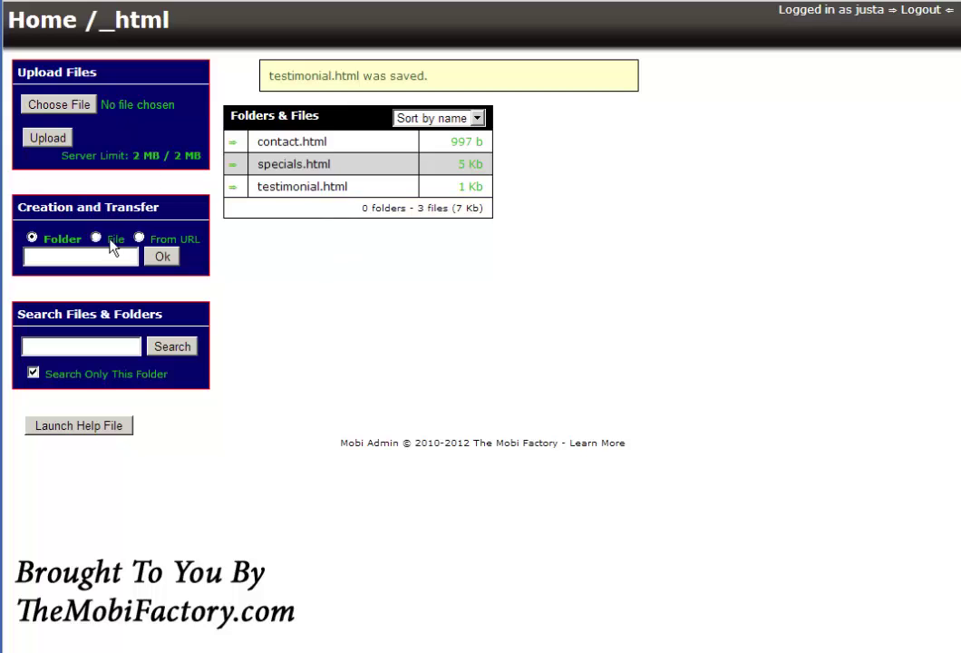
Step: Create a new file named coupons.html in the _html folder
click(97, 239)
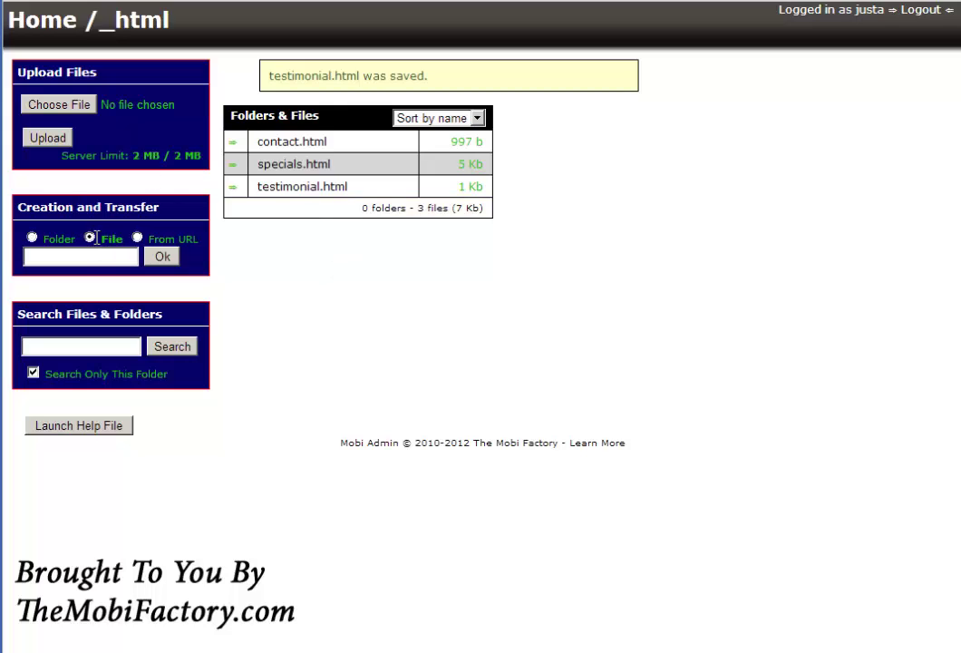
click(87, 257)
text(coupons.html)
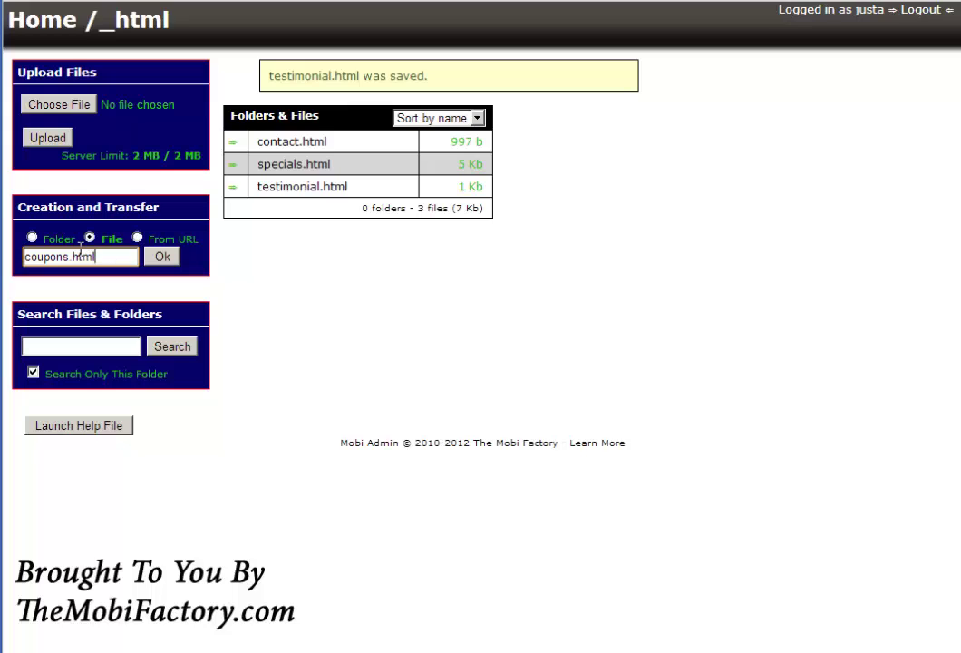
click(175, 259)
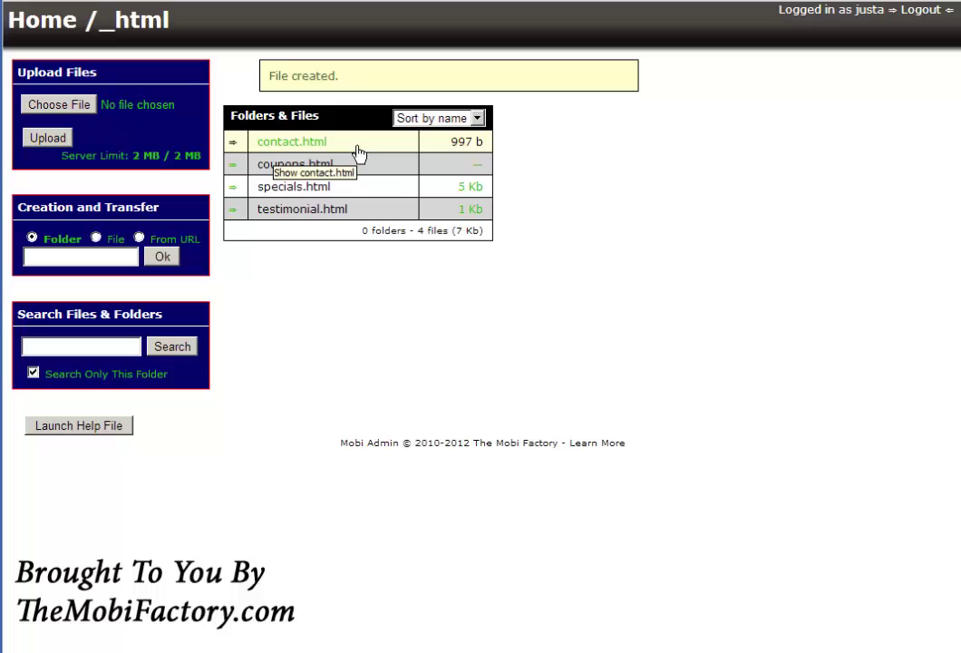
Step: Open coupons.html for editing
click(233, 165)
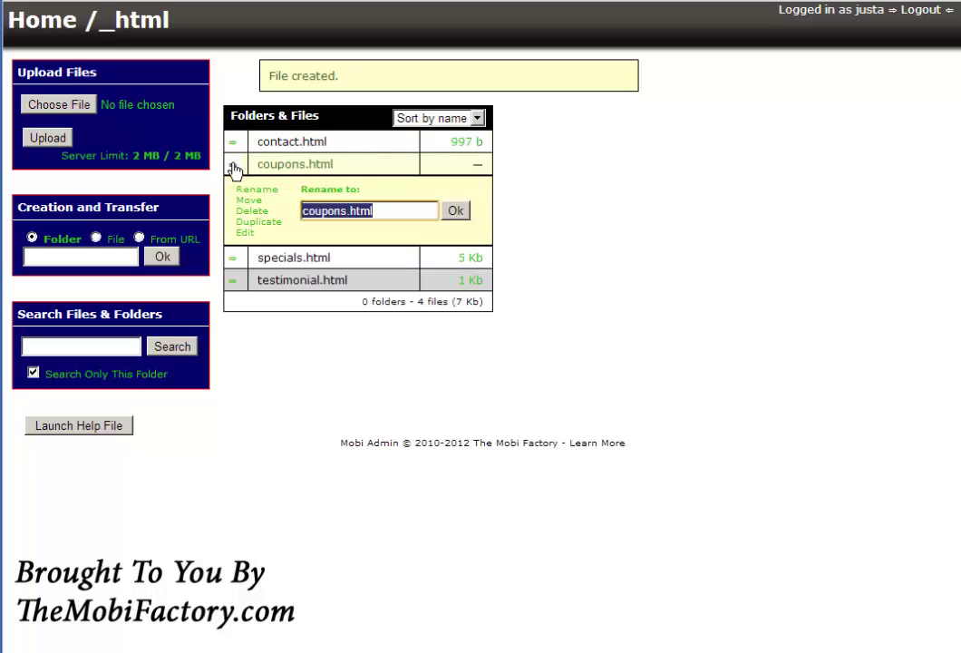
click(244, 233)
click(329, 210)
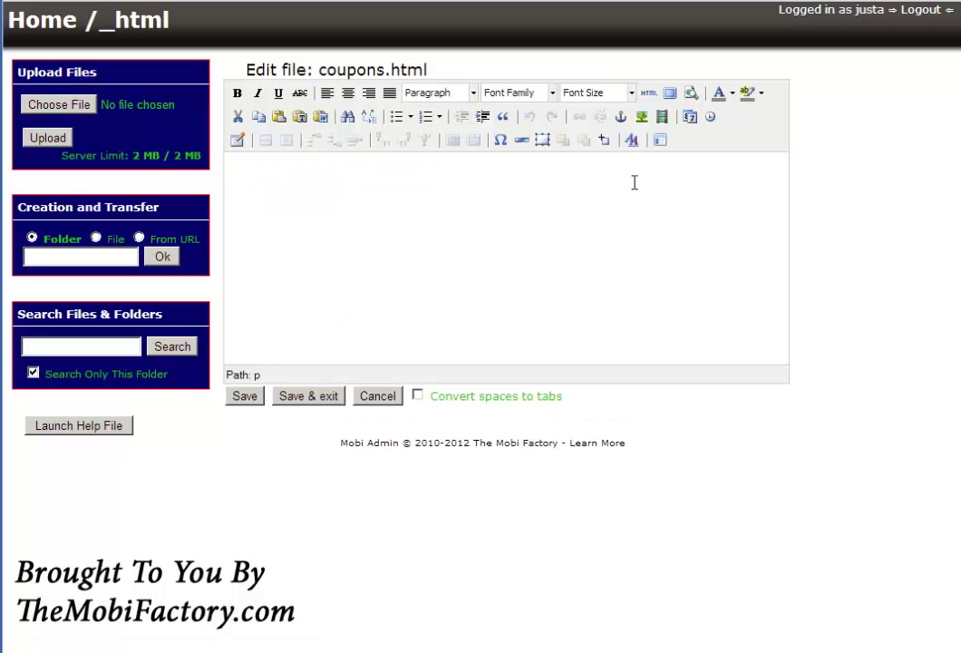
Step: Preview the predefined Coupons template, then insert the Coupons 2 template into coupons.html
click(660, 139)
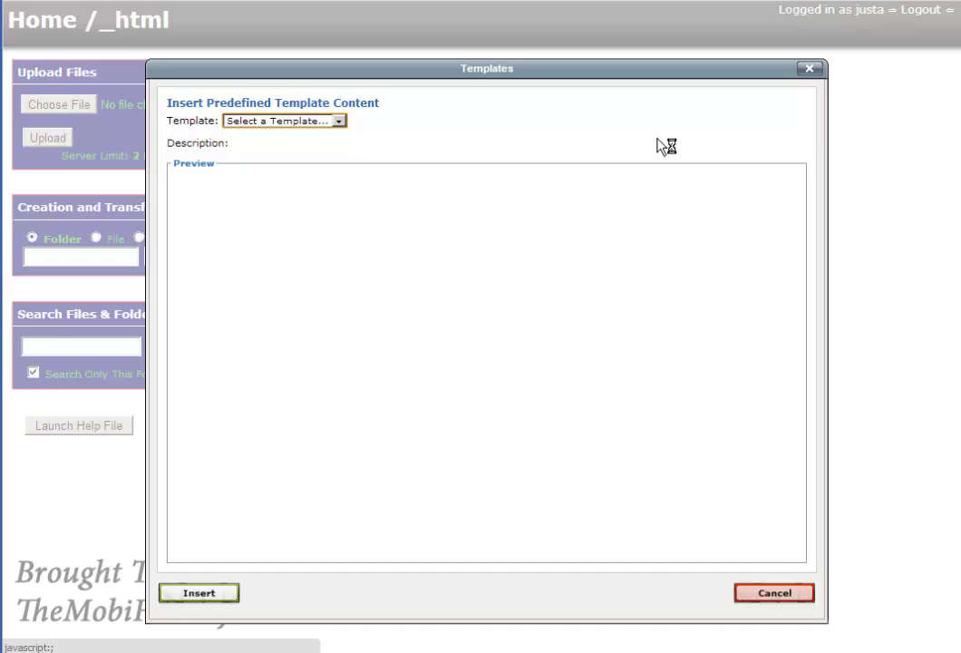
click(341, 121)
click(296, 145)
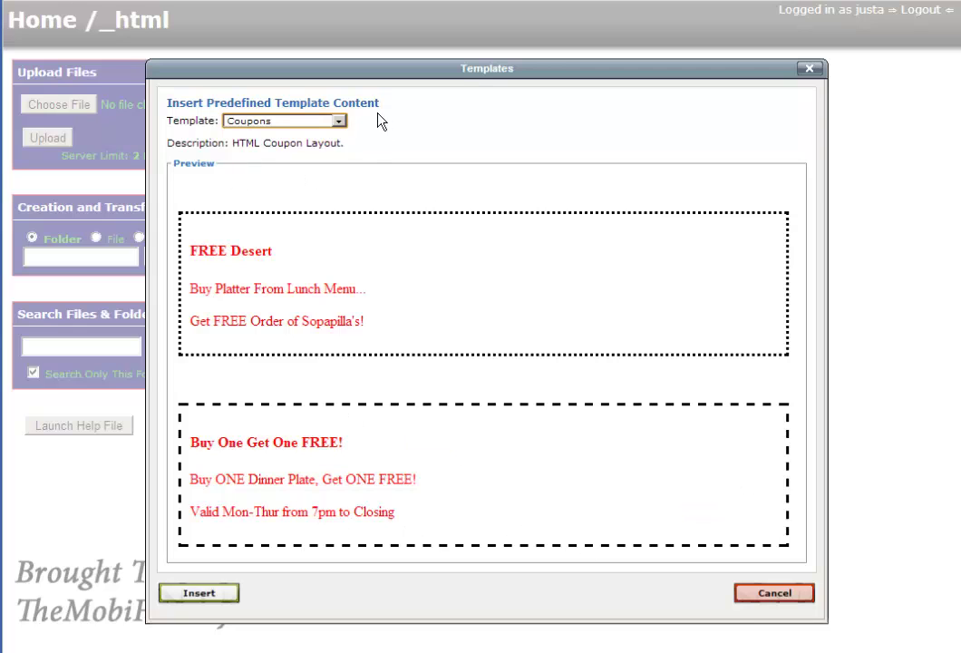
click(341, 122)
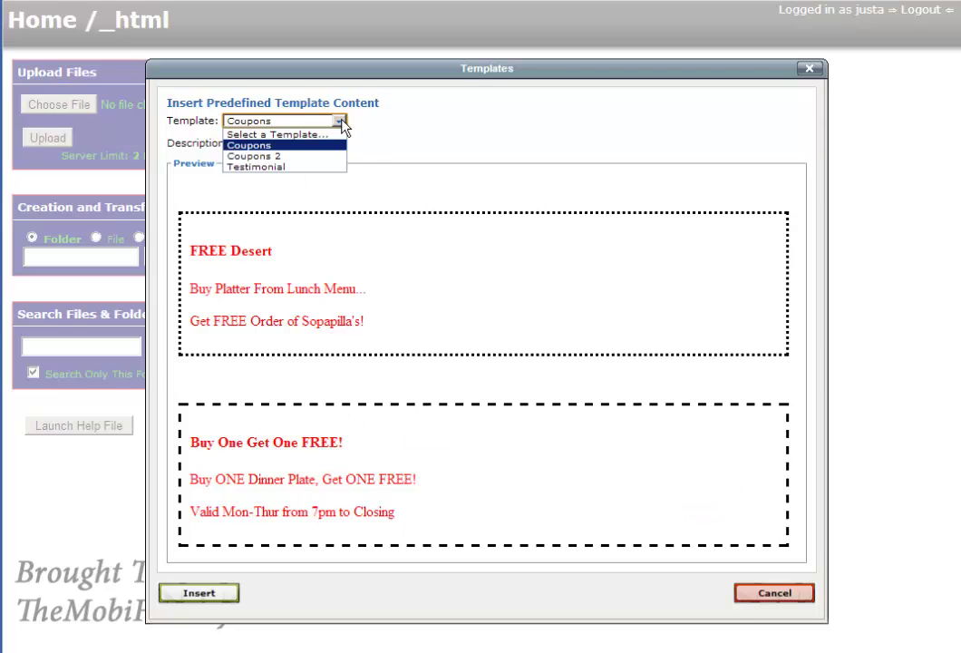
click(293, 156)
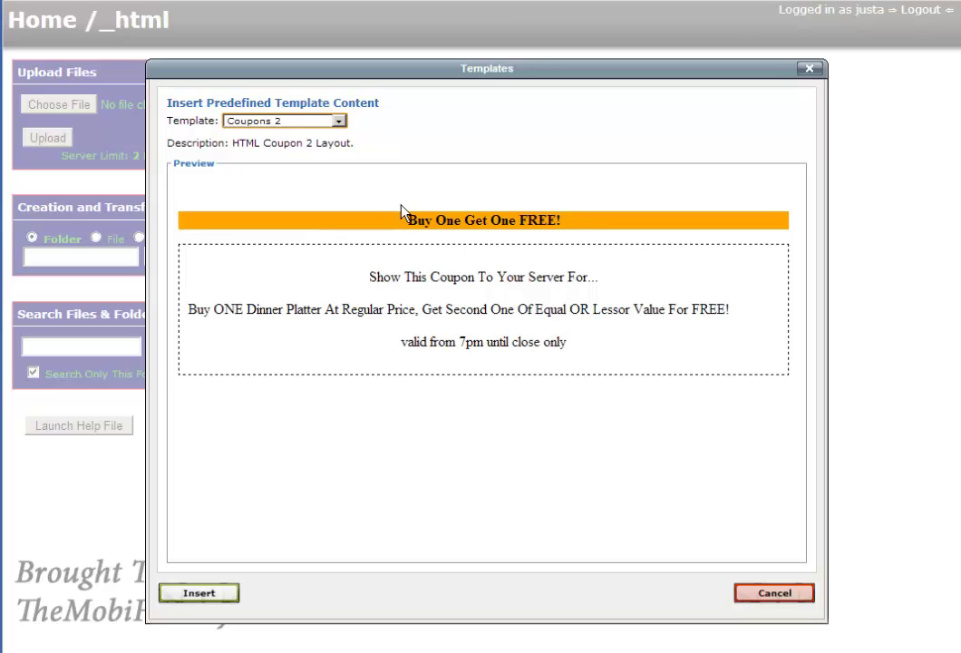
click(199, 593)
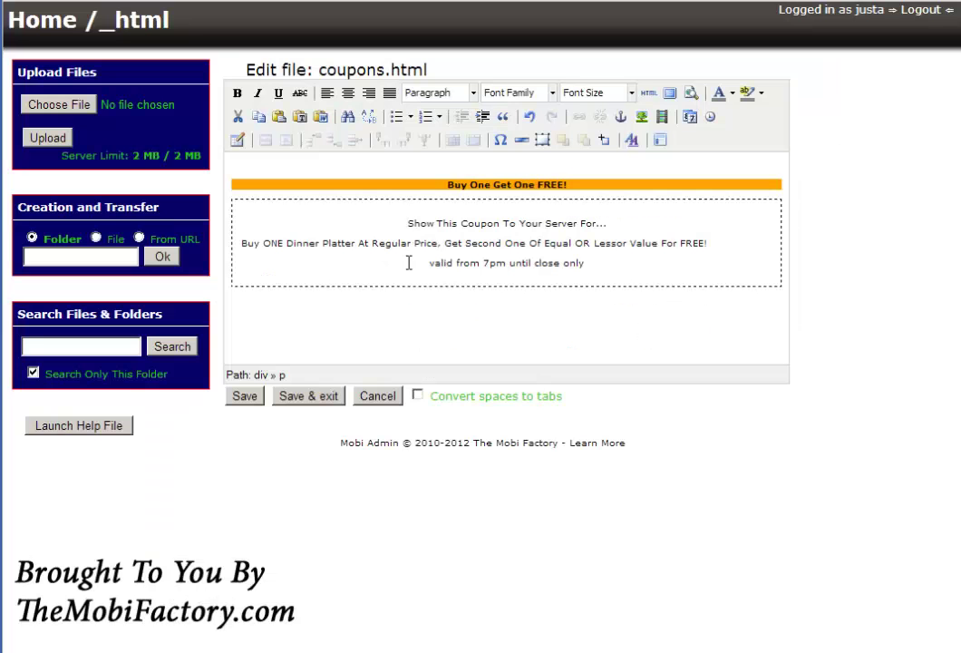
Step: Set the coupon box's dashed border to 13px and red in the HTML source and apply the update
click(625, 193)
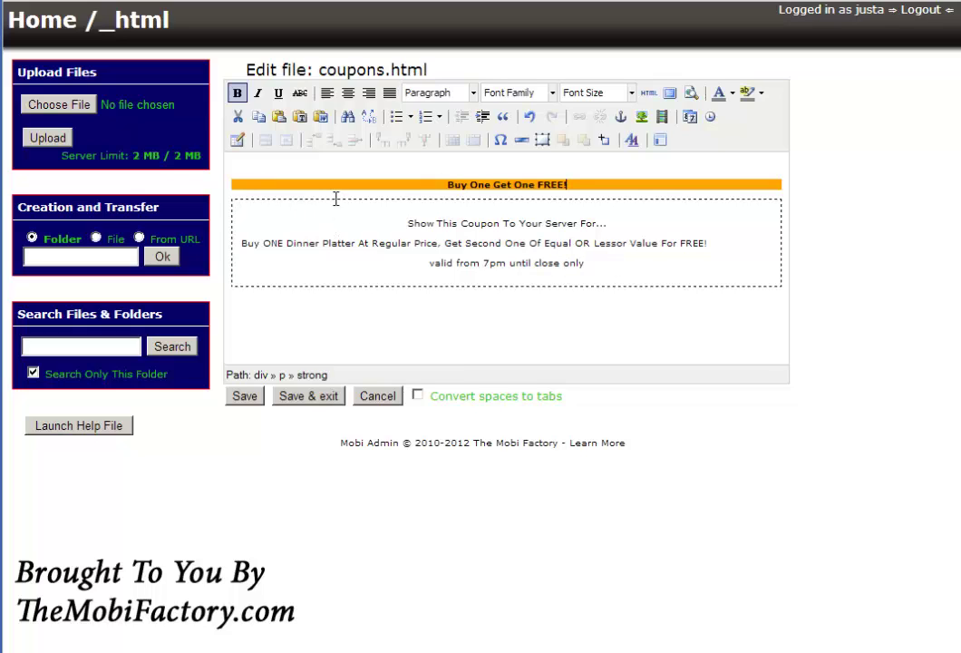
click(556, 197)
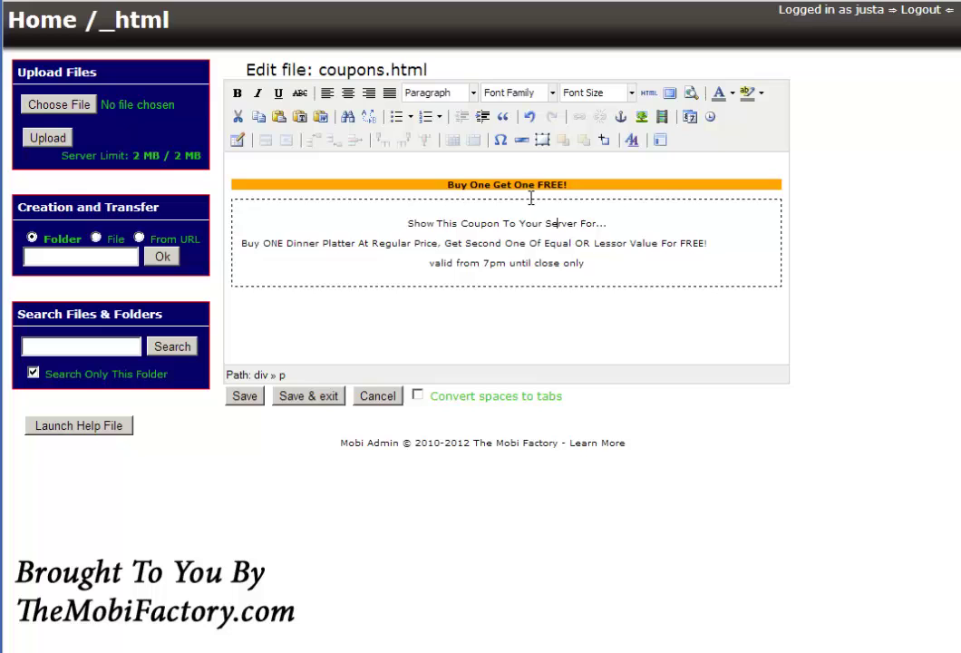
click(649, 95)
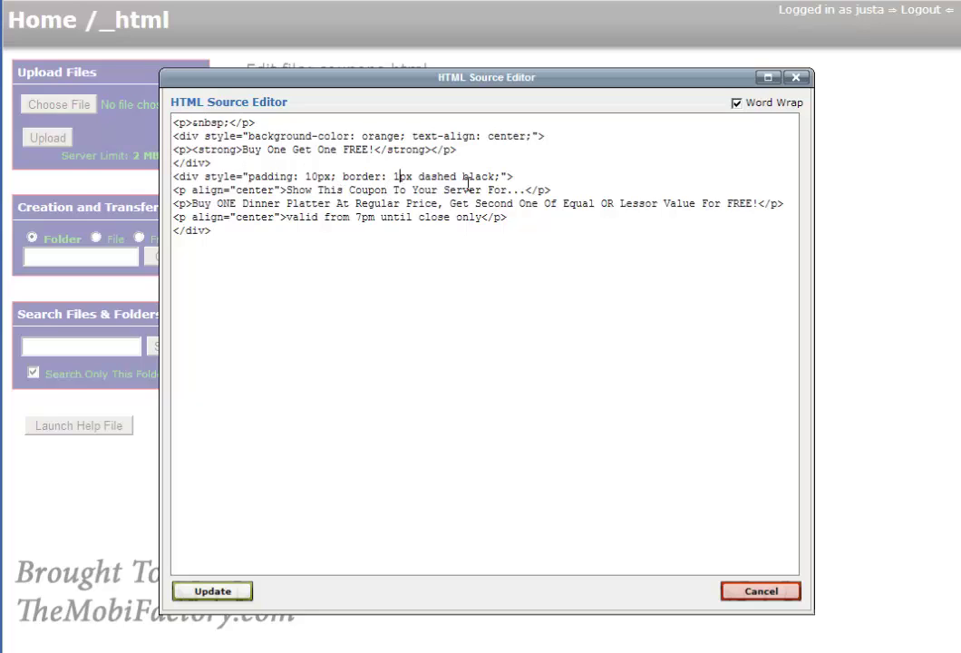
text(3)
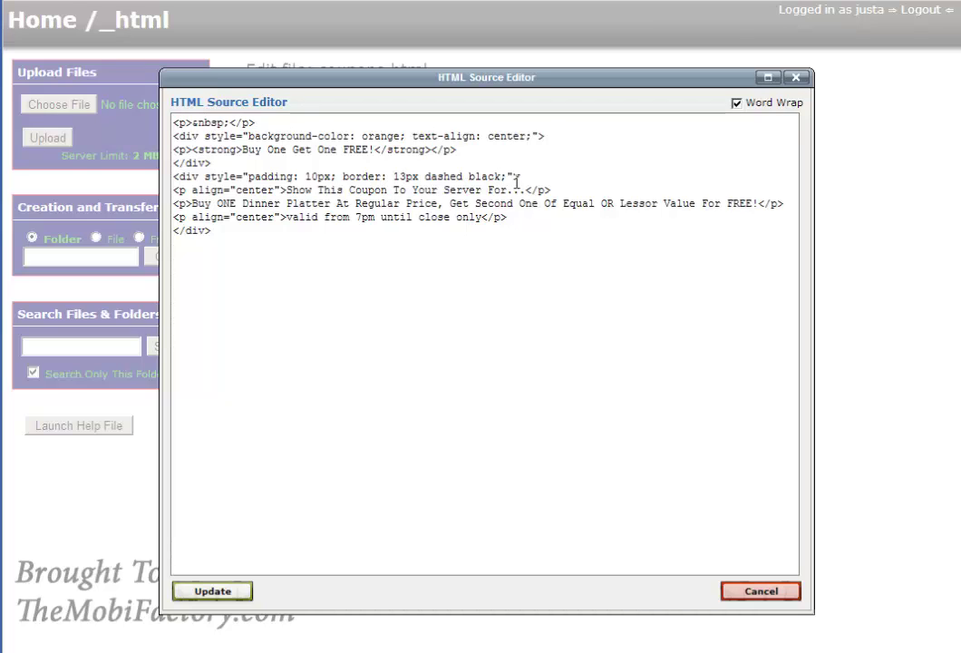
key(BackSpace)
key(BackSpace)
key(BackSpace)
key(BackSpace)
key(BackSpace)
text(red)
click(213, 592)
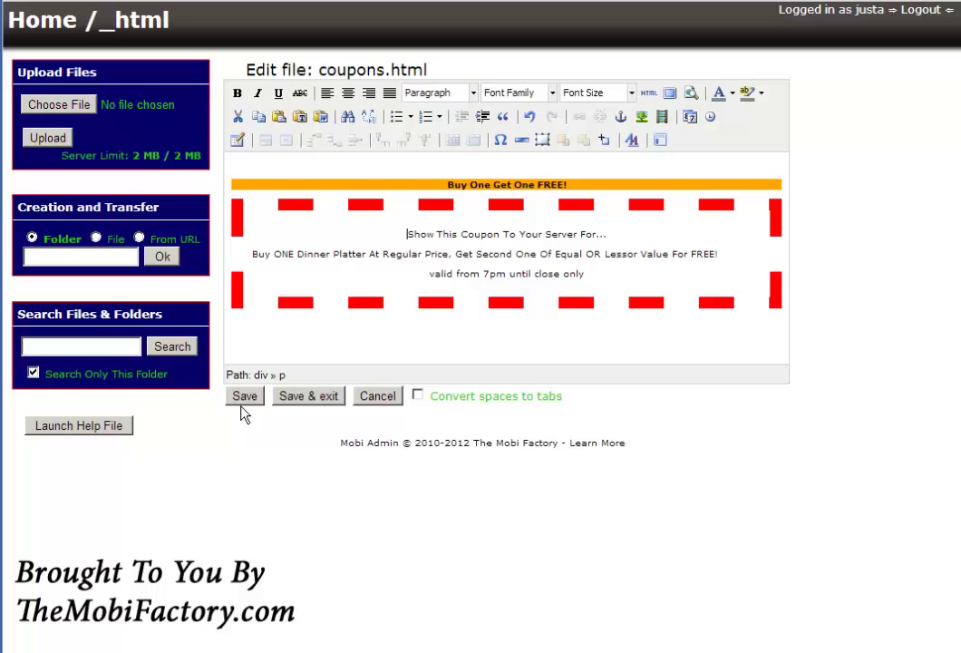
Step: Set the coupon box's border width to 3px in the HTML source, then save coupons.html and exit the editor
click(648, 93)
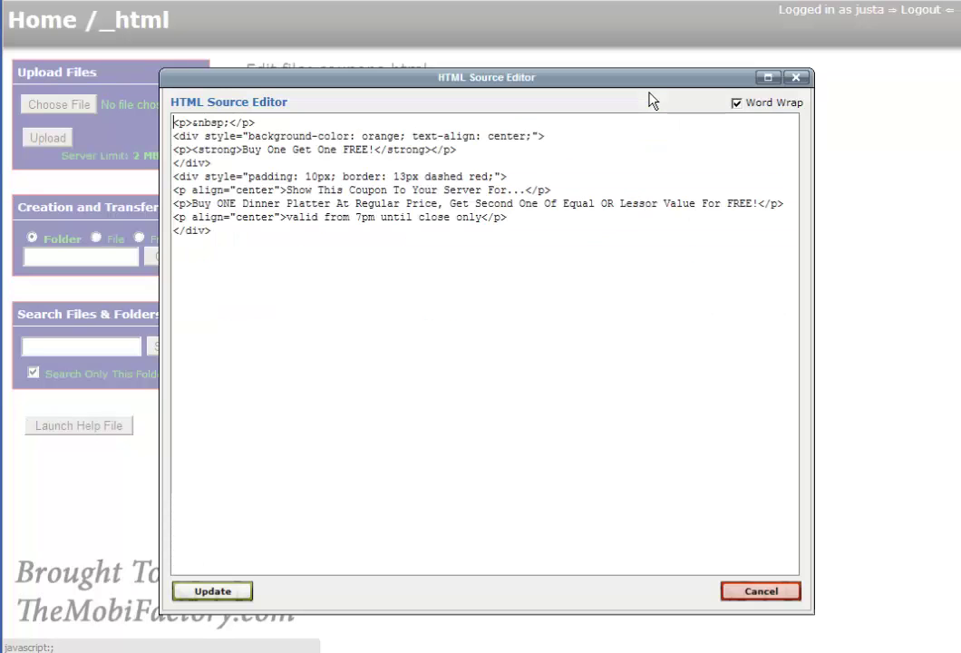
click(401, 177)
key(BackSpace)
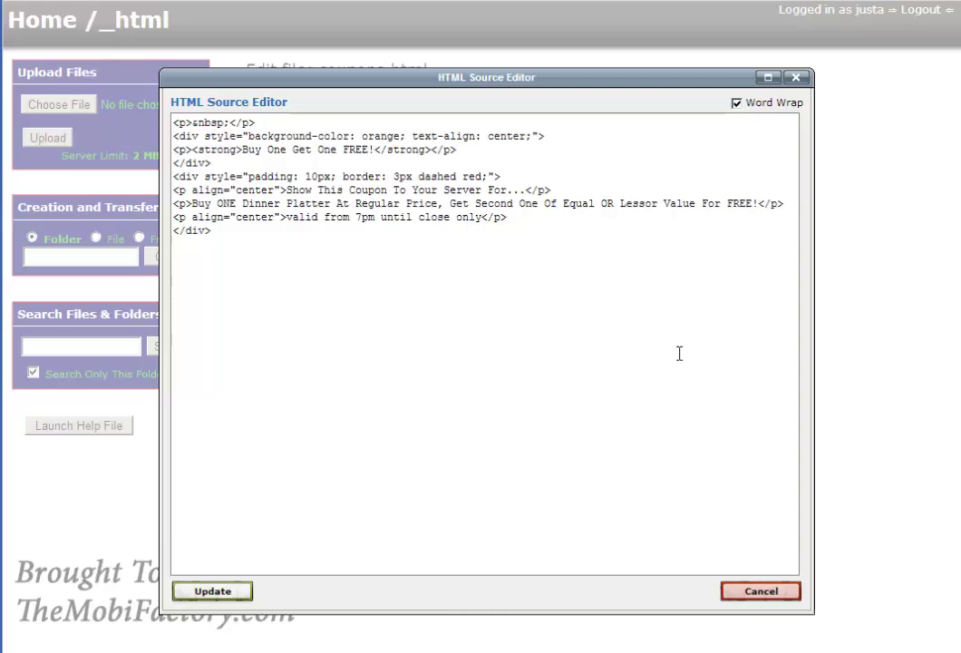
click(222, 589)
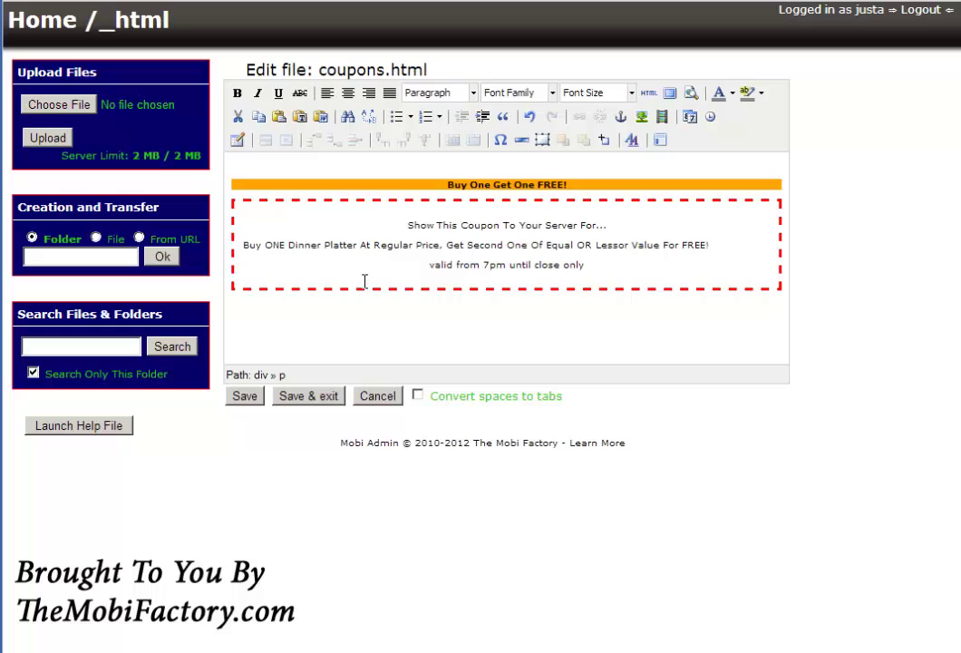
click(307, 399)
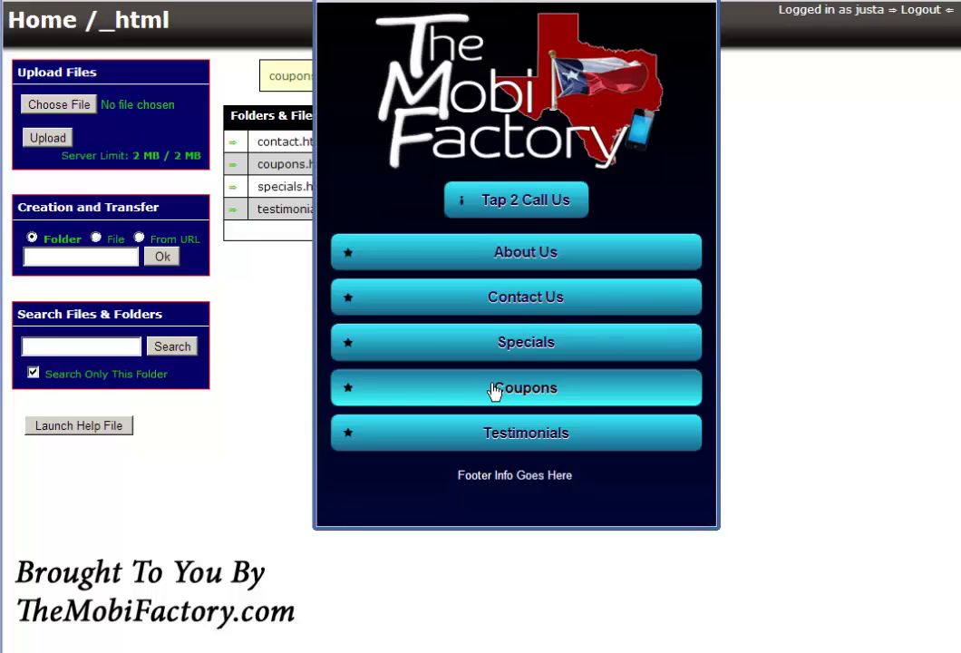
Step: Review the Coupons page in the mobile site preview and return to its home page
click(492, 390)
scroll(668, 351, down, 1)
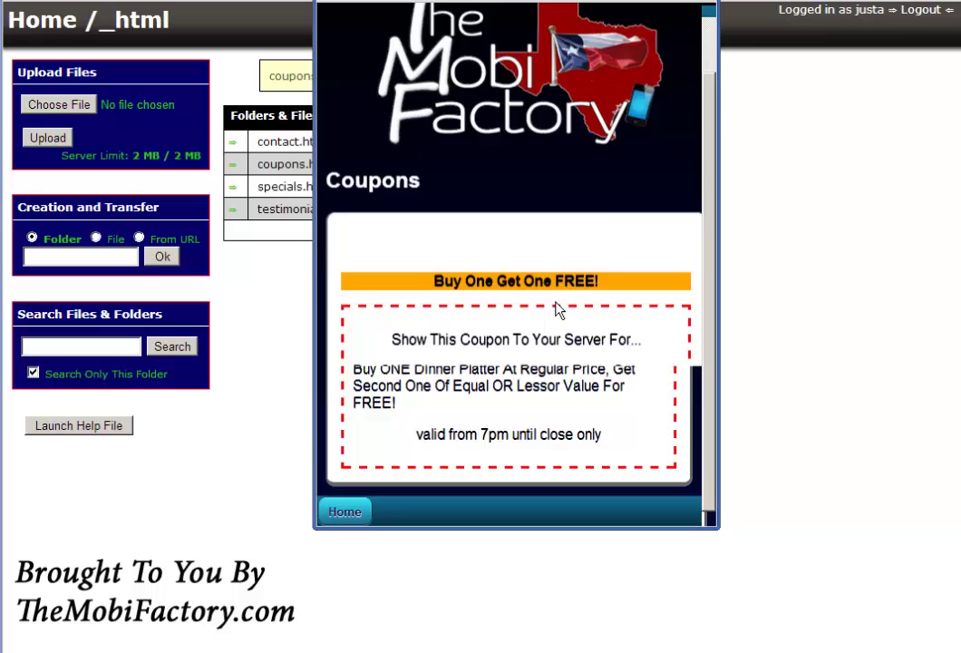
scroll(613, 242, up, 1)
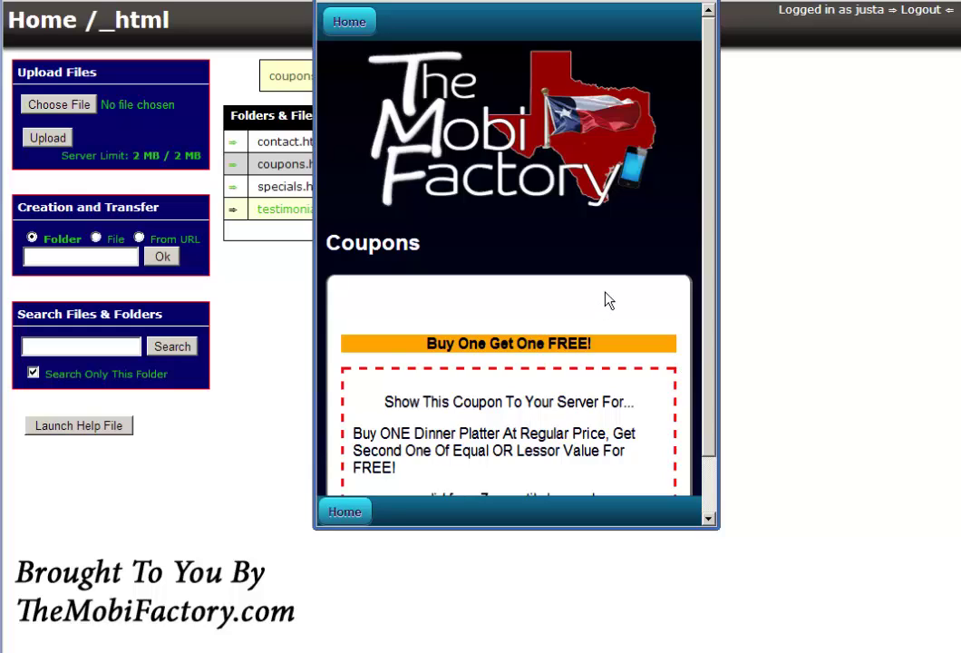
click(349, 25)
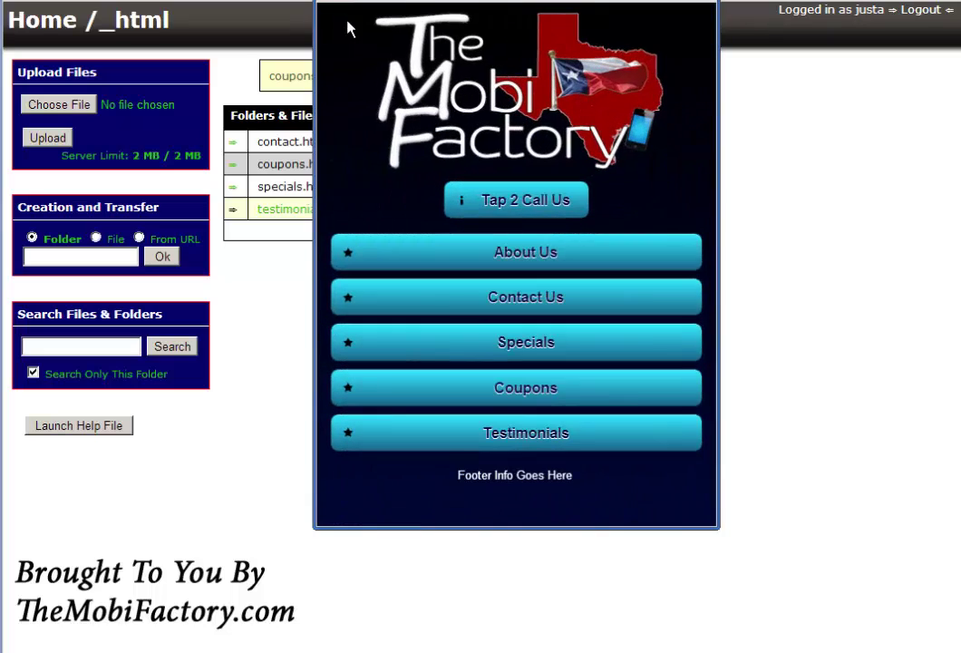